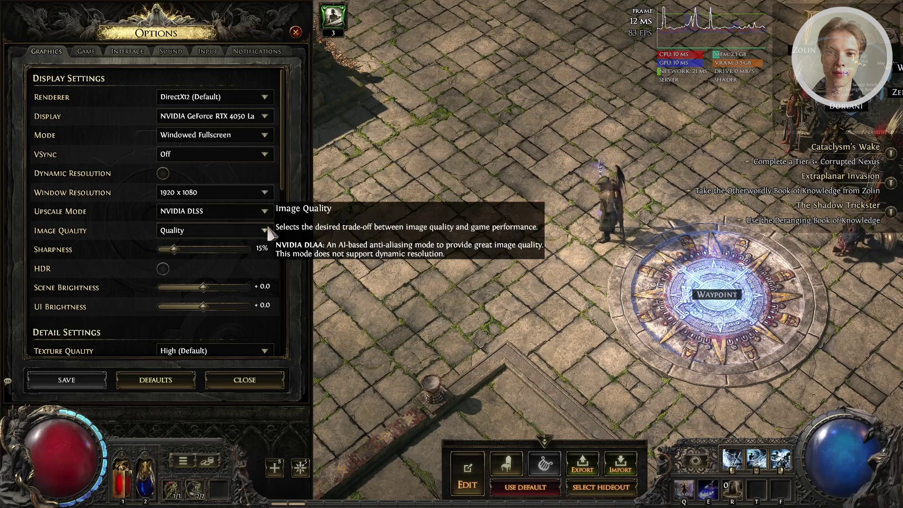
scroll(273, 237, "down", 1)
left_click(258, 208)
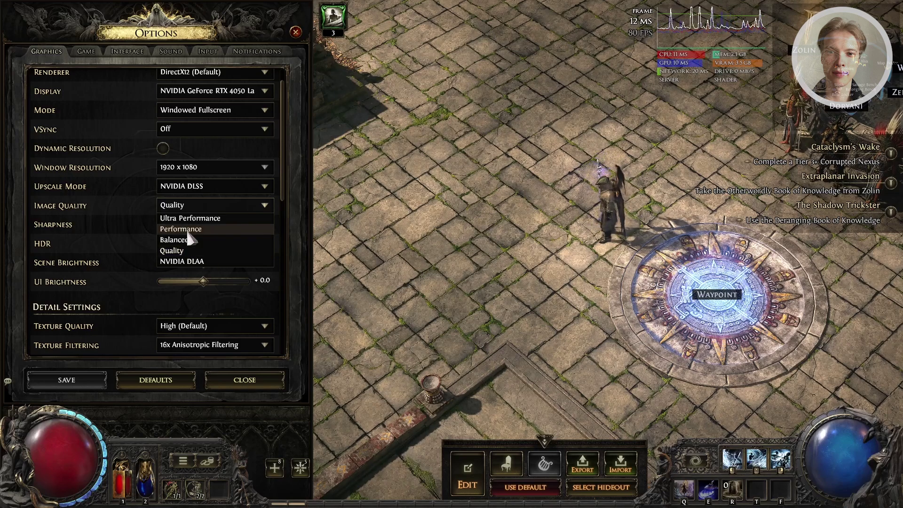
left_click(108, 243)
Check Texture Quality and Texture Filtering in Detail Settings, keeping High and 16x
scroll(128, 267, "down", 7)
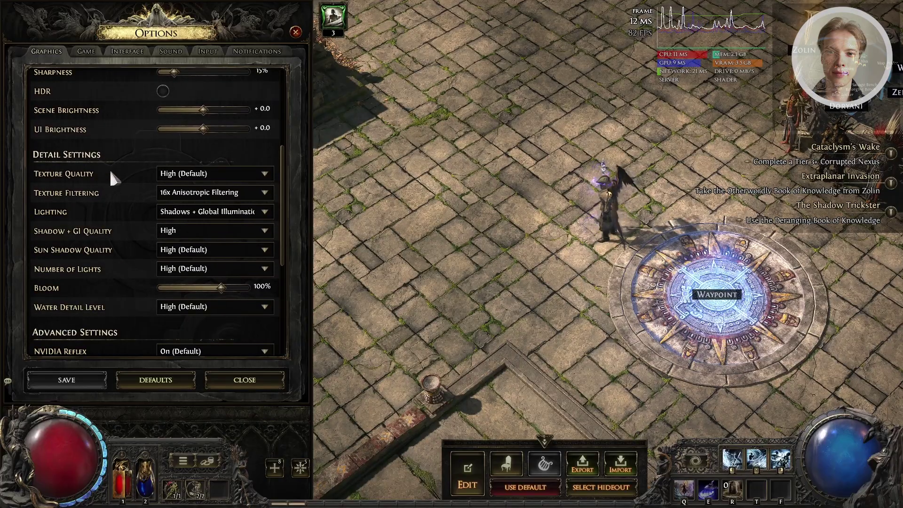
left_click(223, 170)
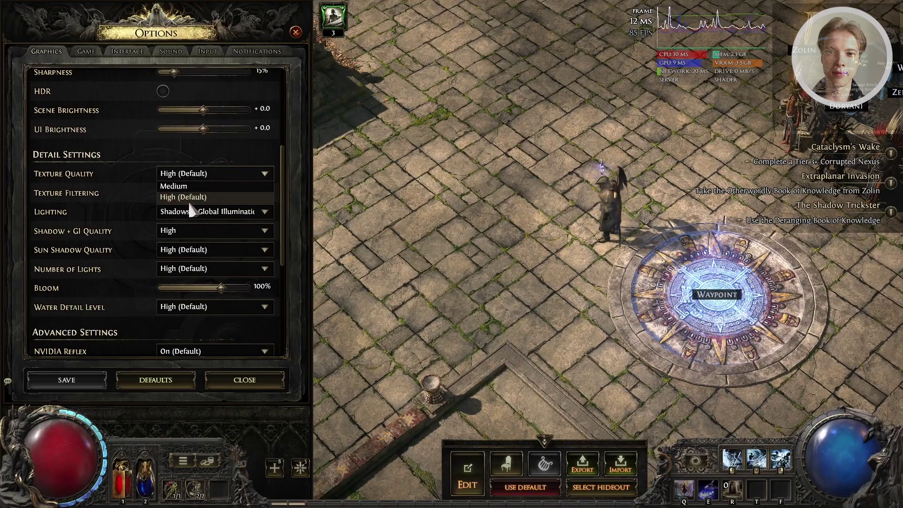
left_click(157, 154)
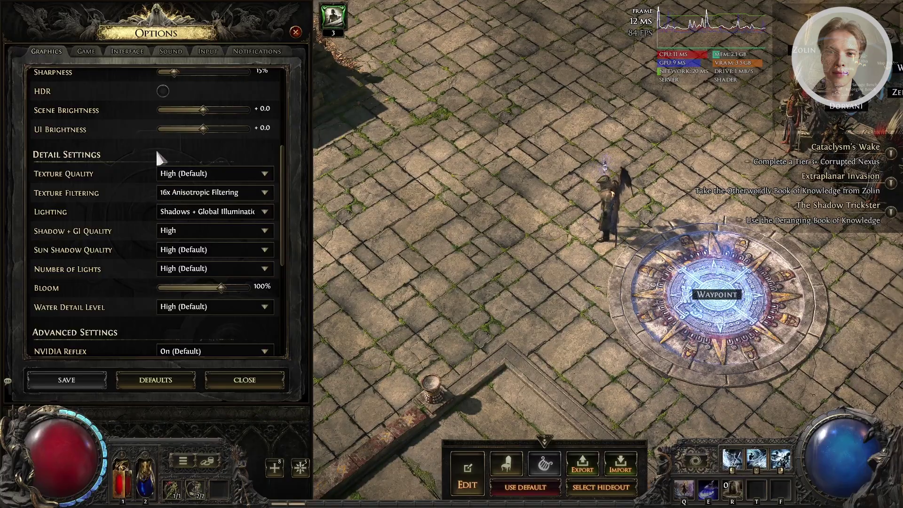
left_click(200, 195)
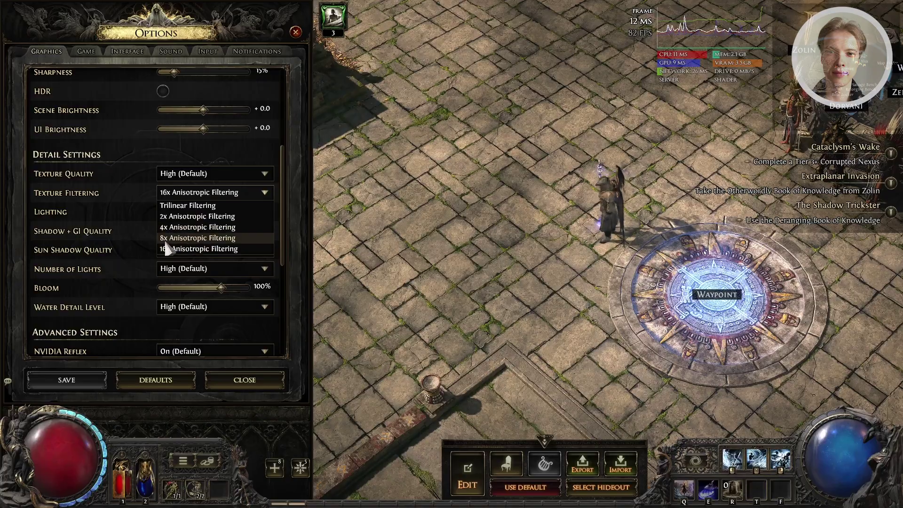
left_click(134, 200)
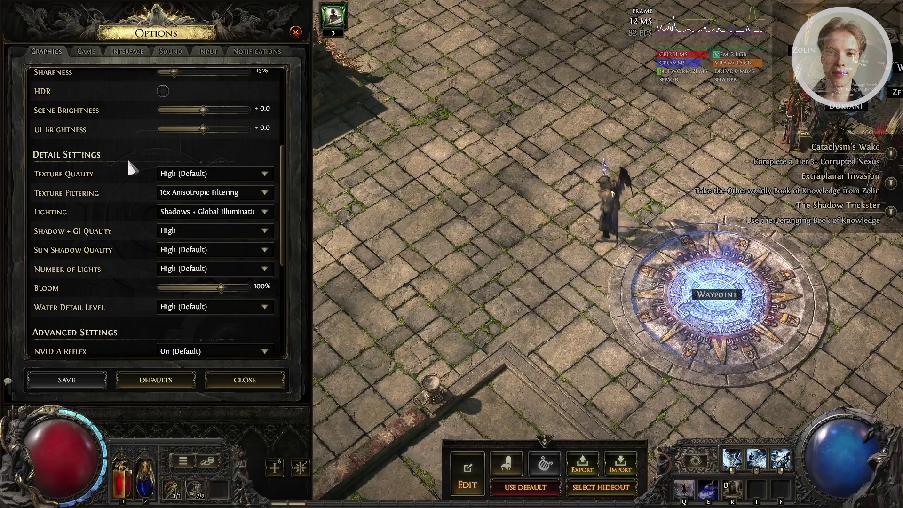
Leave Sun Shadow Quality at High (Default) and close the Options window
scroll(133, 173, "down", 4)
left_click(194, 175)
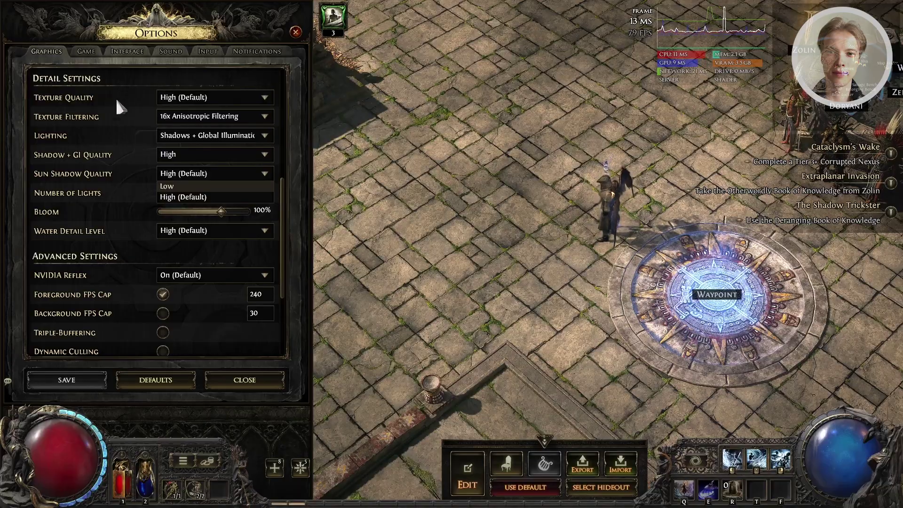
left_click(93, 134)
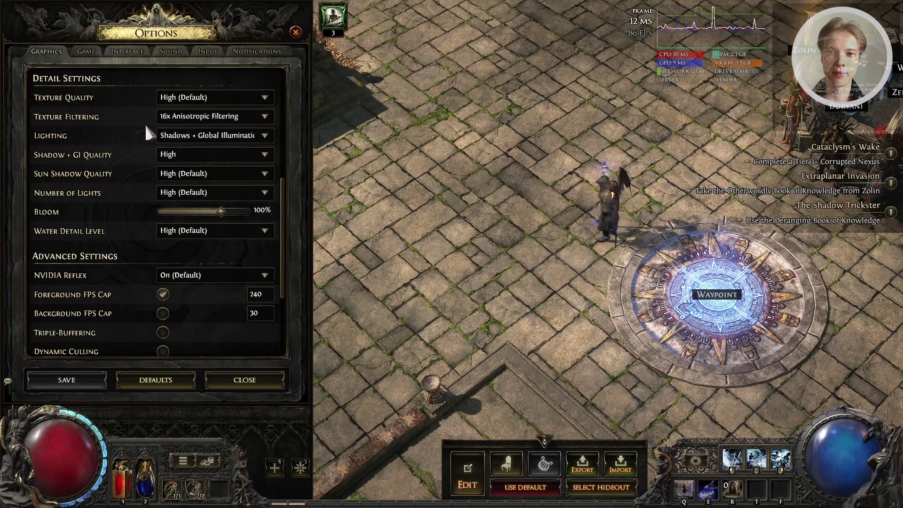
left_click(295, 32)
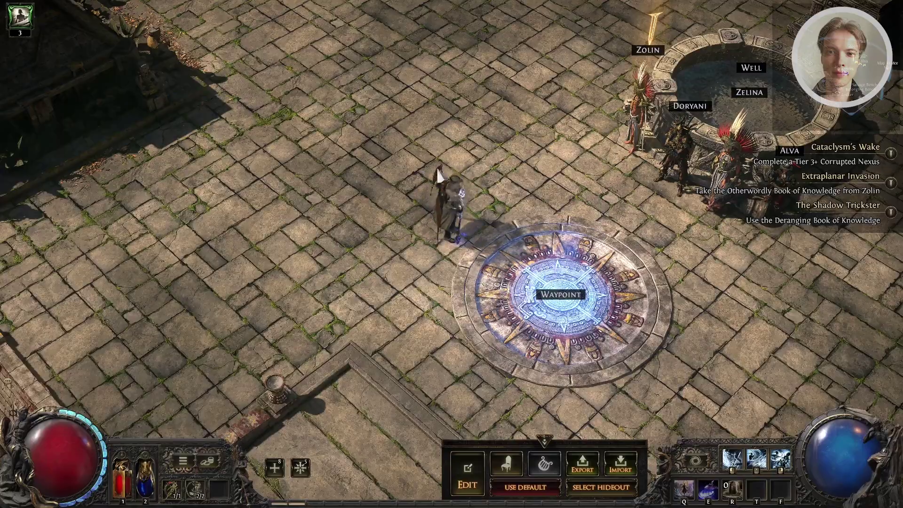
key("w")
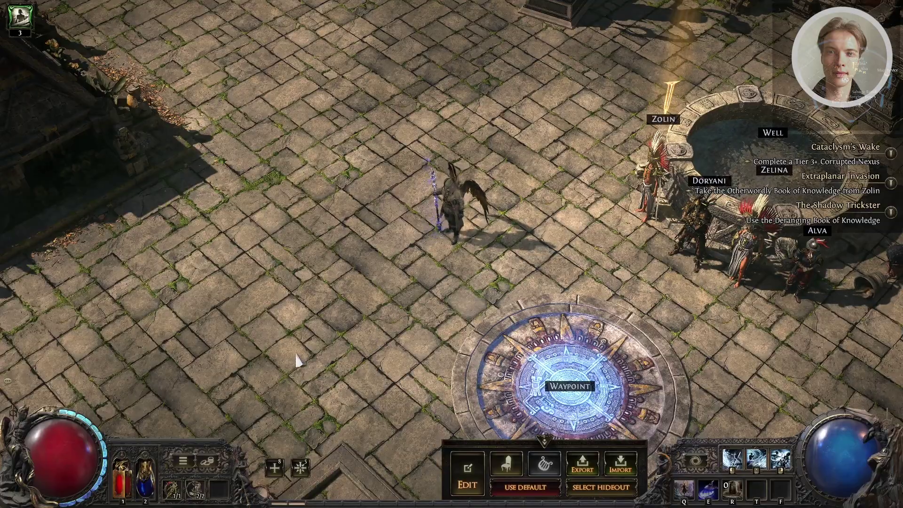
key("Return")
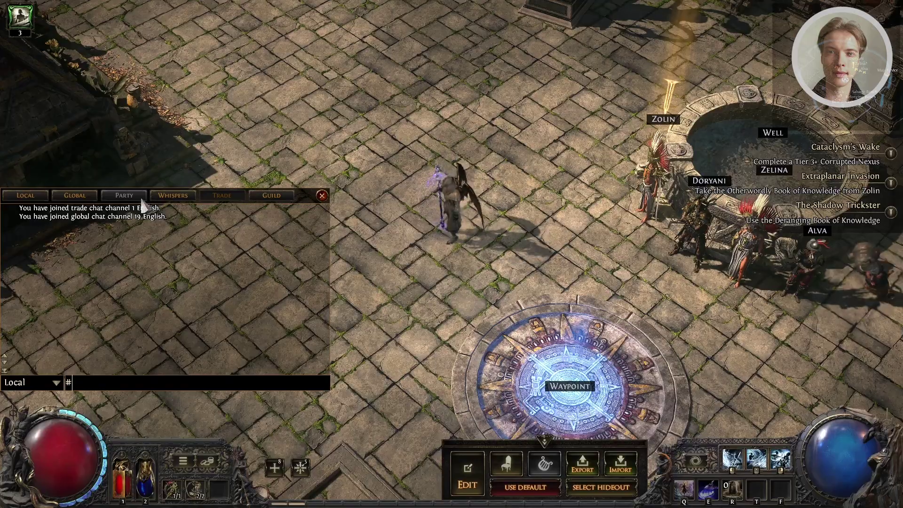
key("Escape")
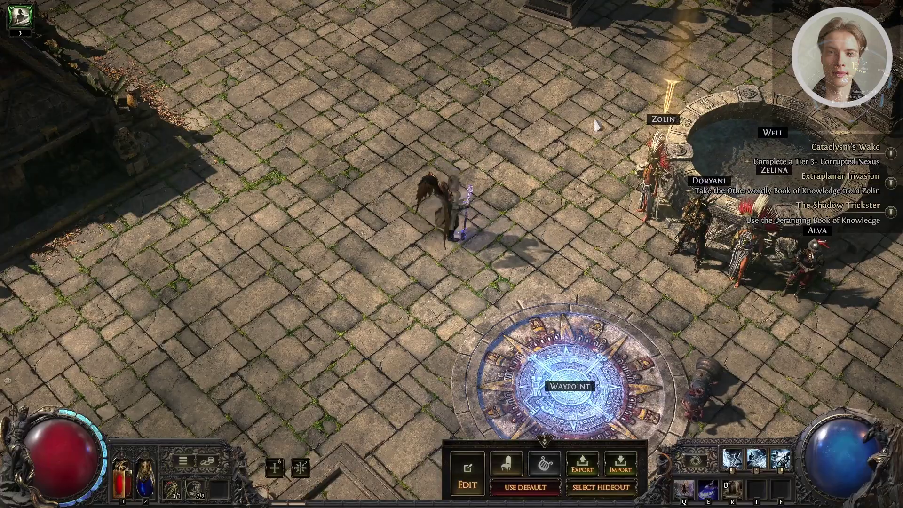
Reopen and close the options, then show chat with trade channel 1 and global 19 joined
key("Escape")
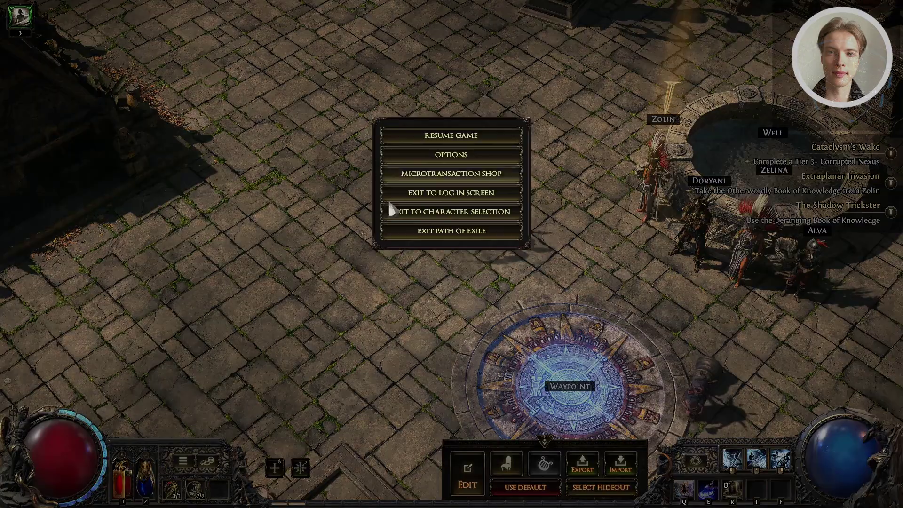
left_click(482, 159)
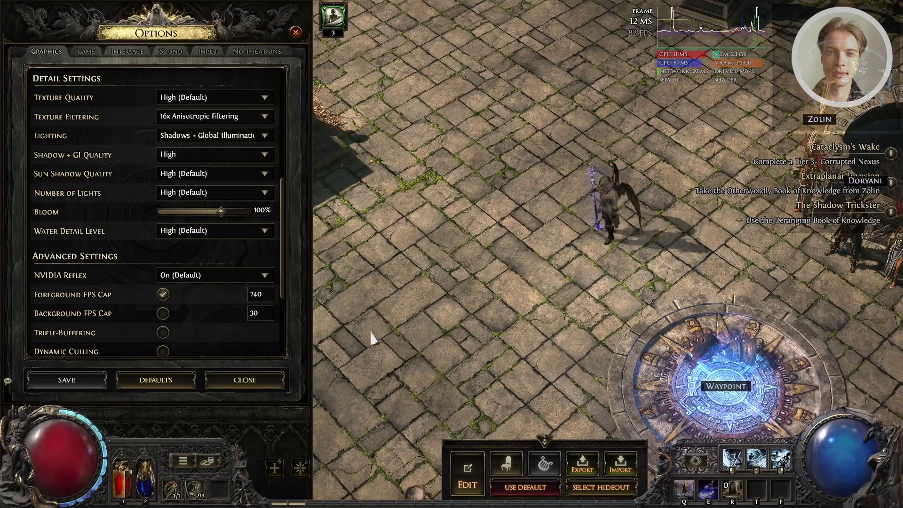
key("Escape")
key("Return")
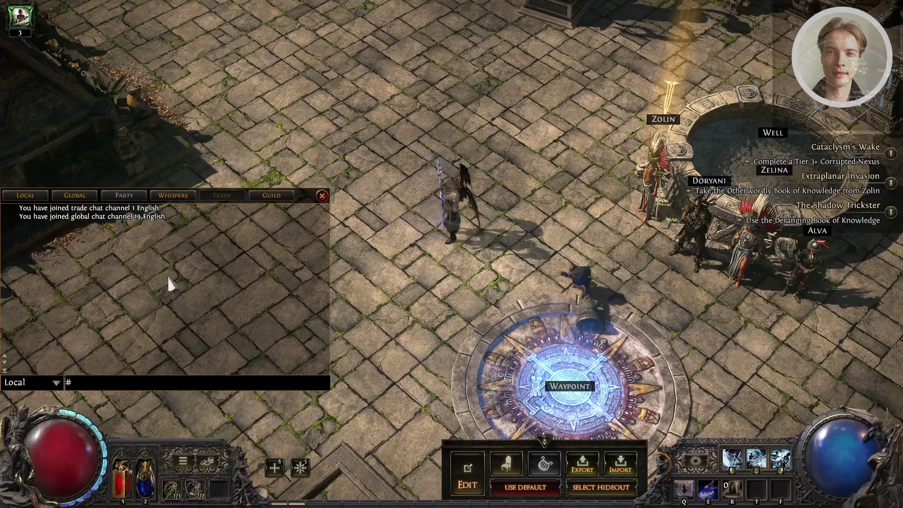
Send /global 100 in chat, confirm the channel 100 English join message, then close chat
key("Return")
key("Return")
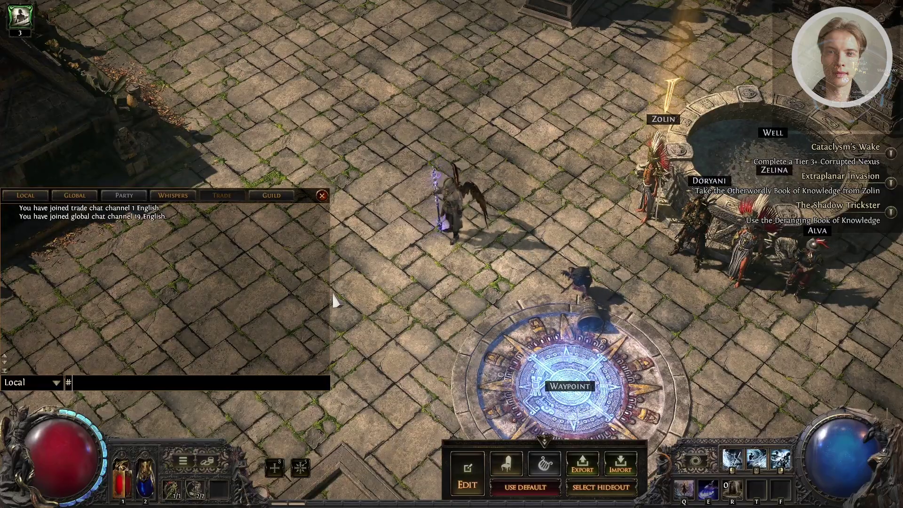
key("BackSpace")
type("/global")
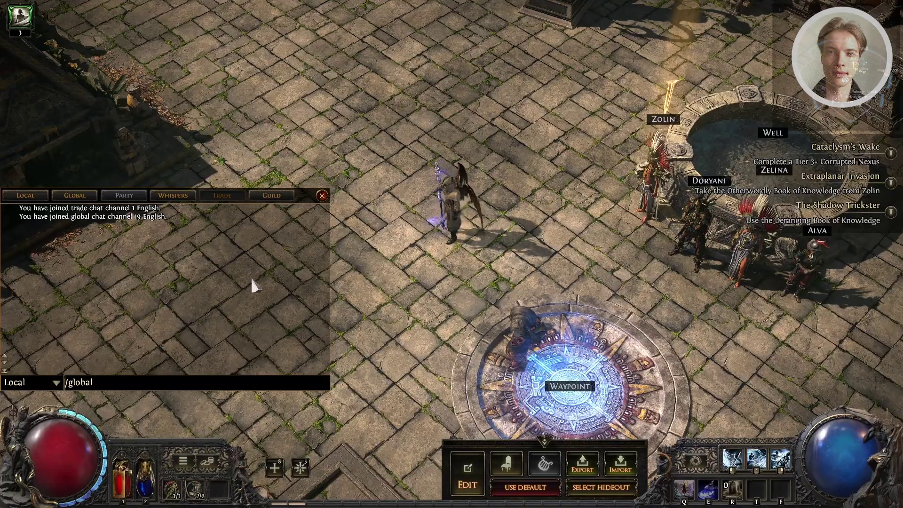
type("820")
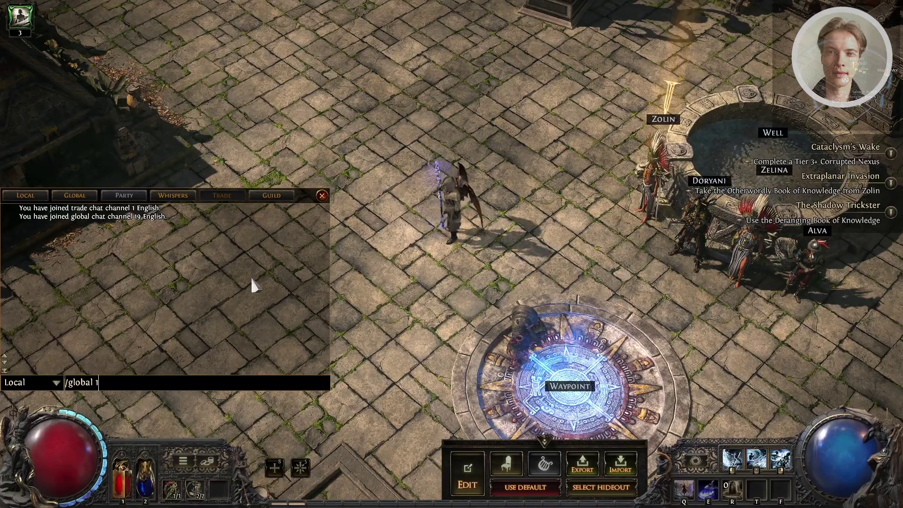
key("Return")
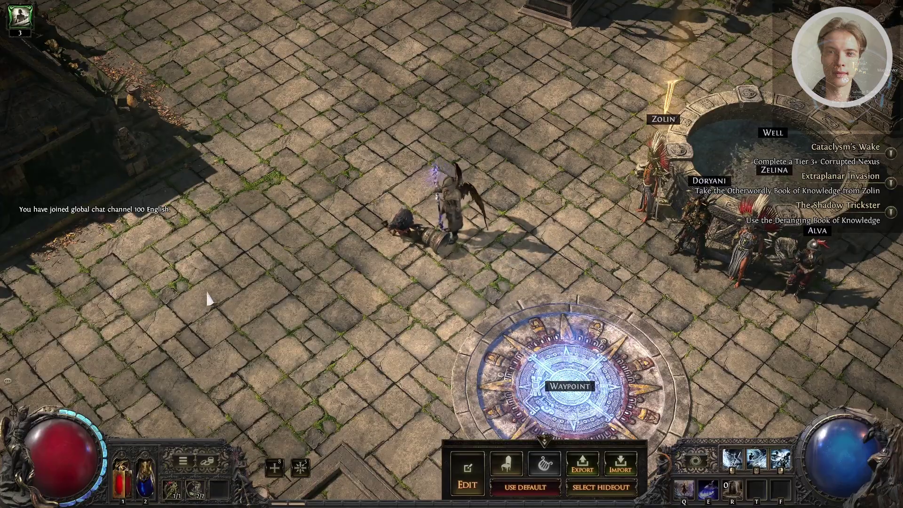
key("Return")
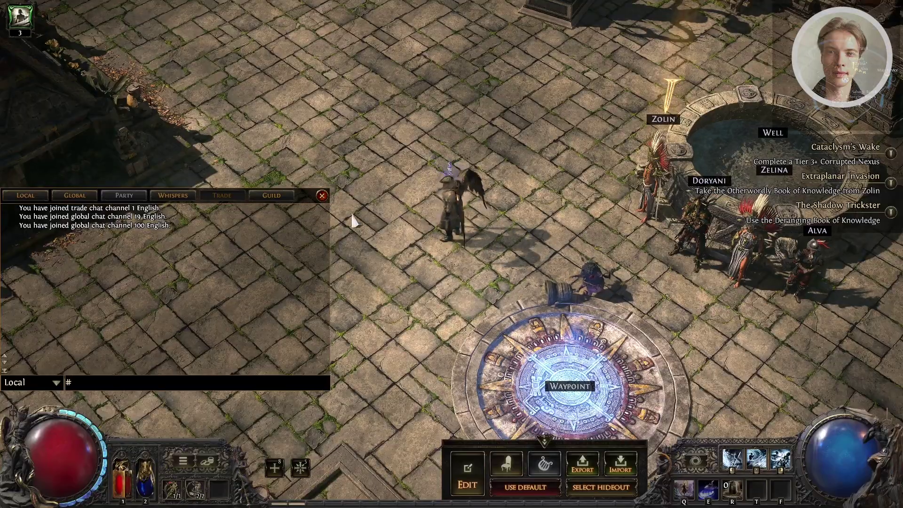
key("Escape")
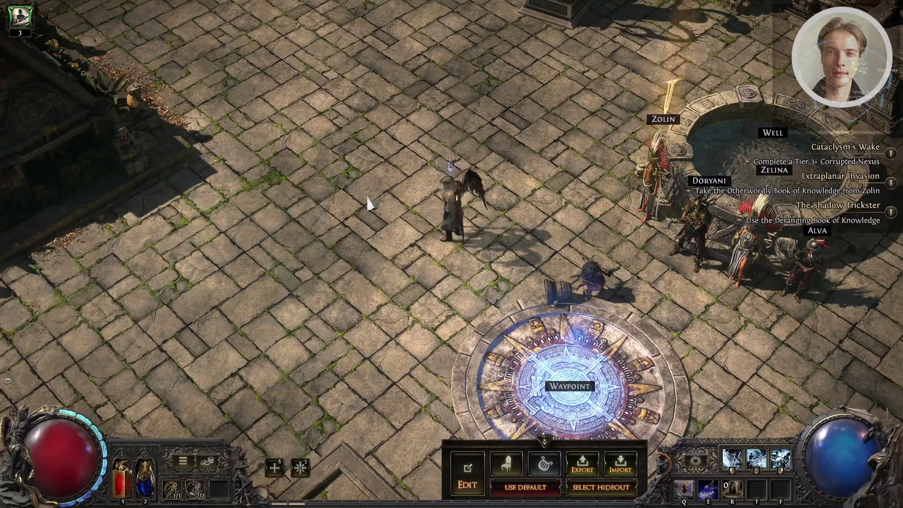
Open Options on the Sound tab, showing Default device, High channel count and Speakers mix
key("Escape")
key("Escape")
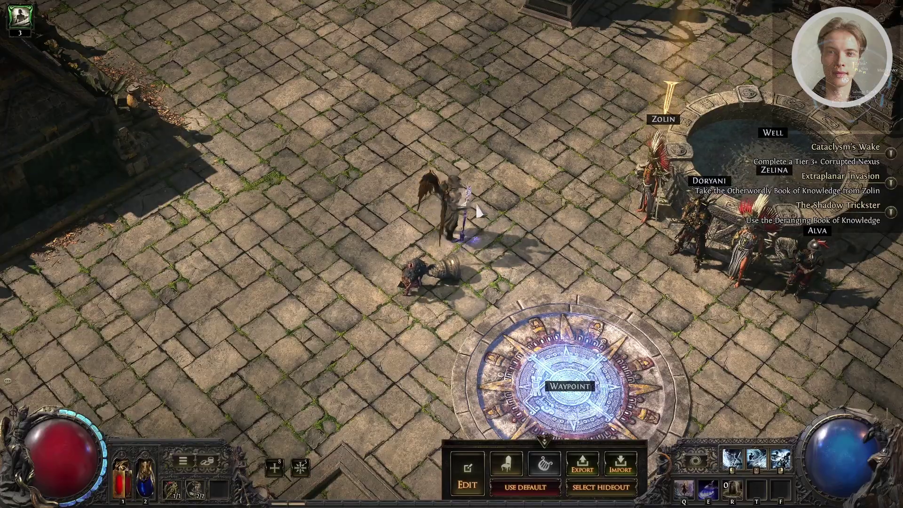
key("Escape")
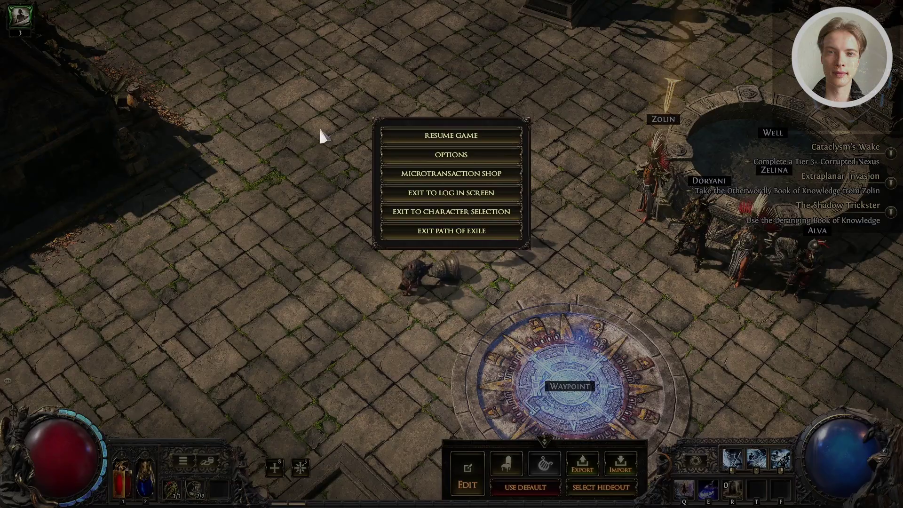
left_click(429, 155)
left_click(170, 51)
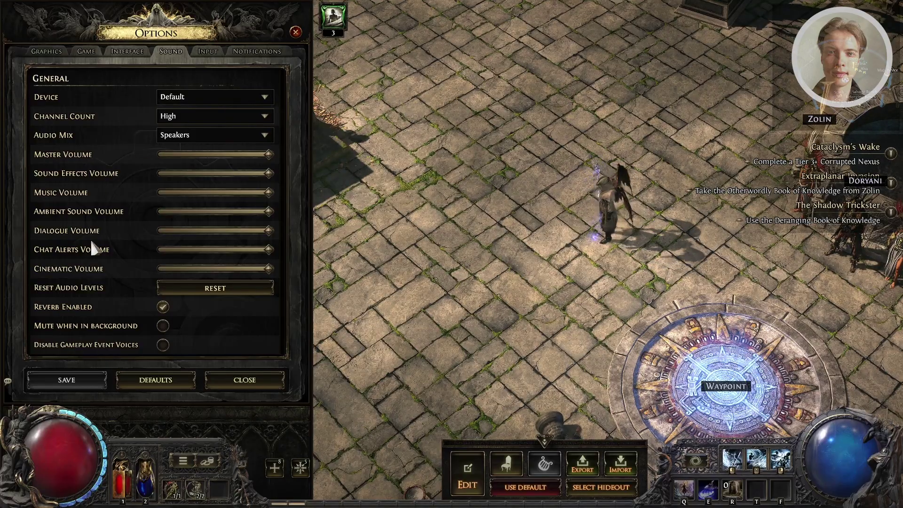
Set Channel Count to Low, disable Reverb, and save the sound settings
left_click(165, 117)
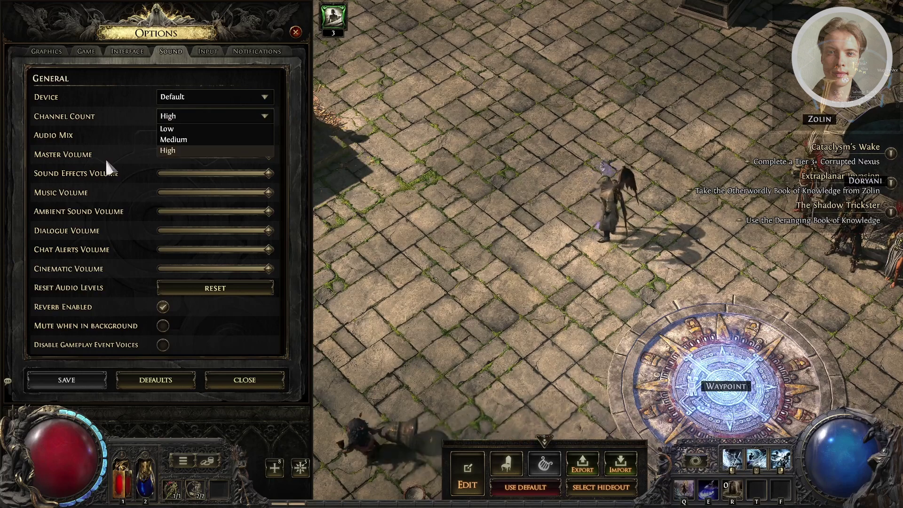
left_click(173, 128)
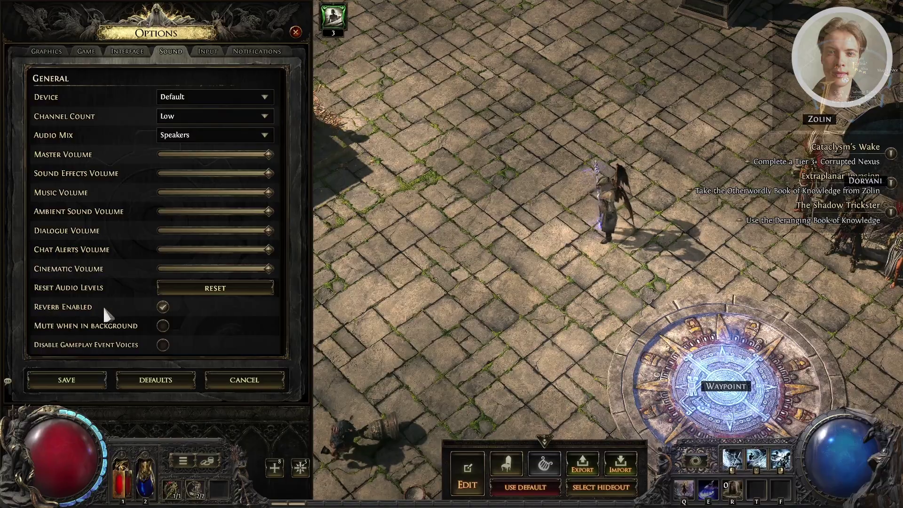
left_click(162, 309)
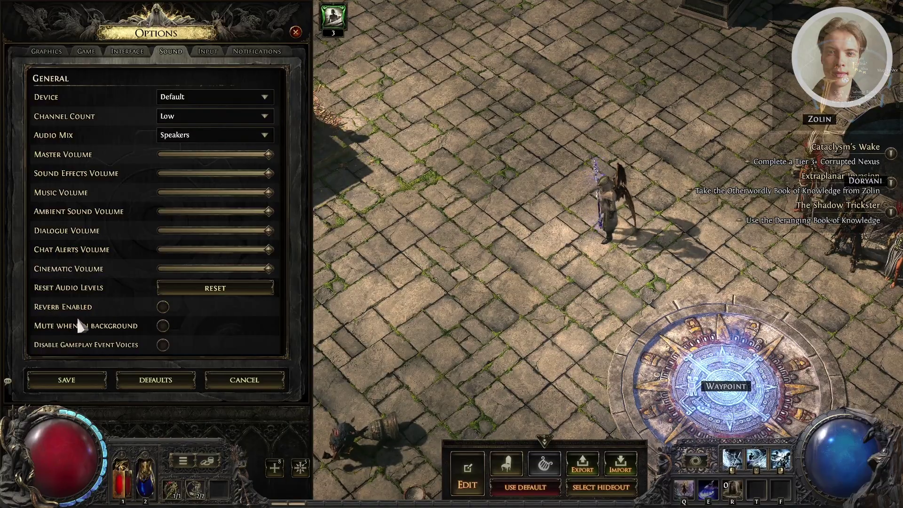
left_click(71, 383)
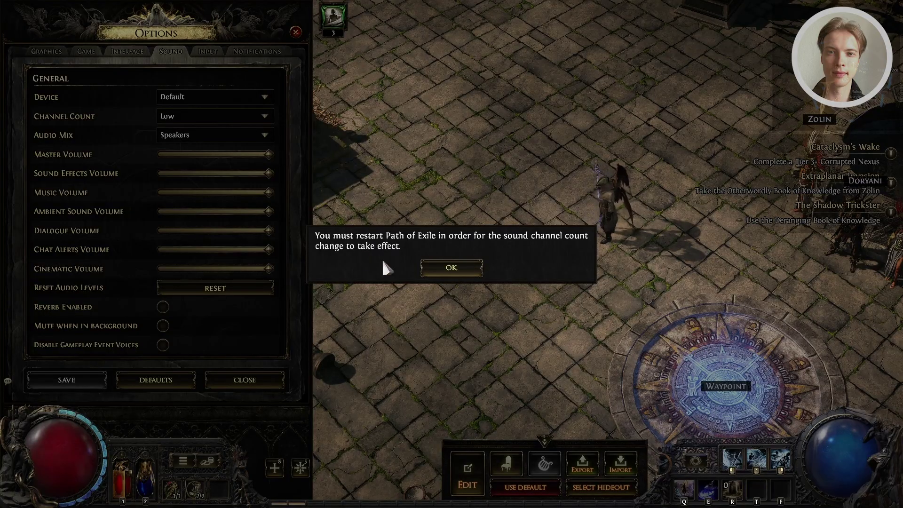